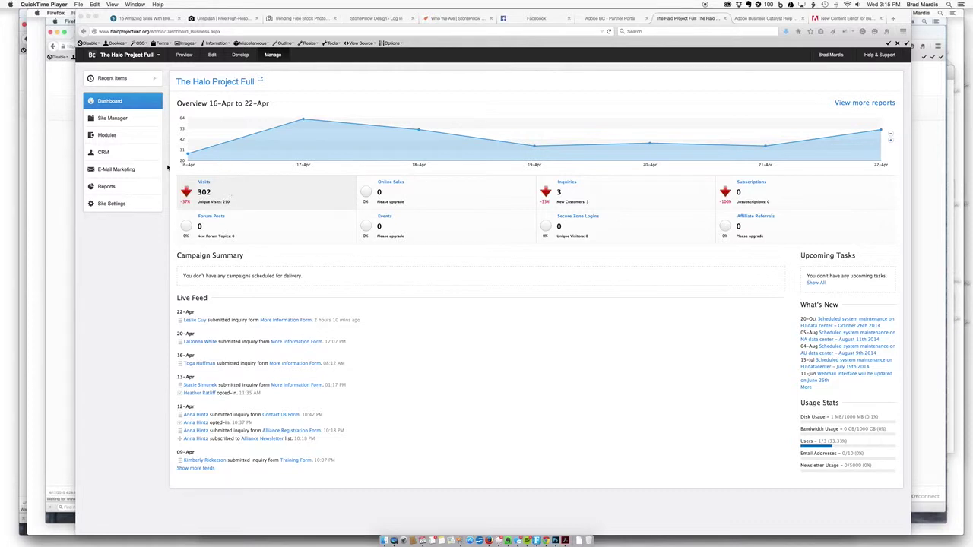
Step: Open the post "Another BLOG – Seriously??????" from the Halo Blog for editing
left_click(120, 137)
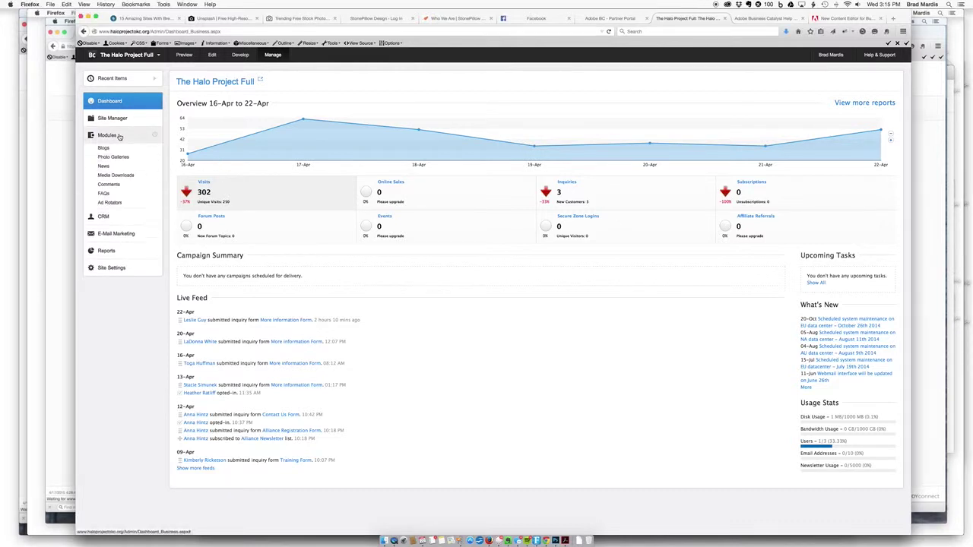
left_click(105, 148)
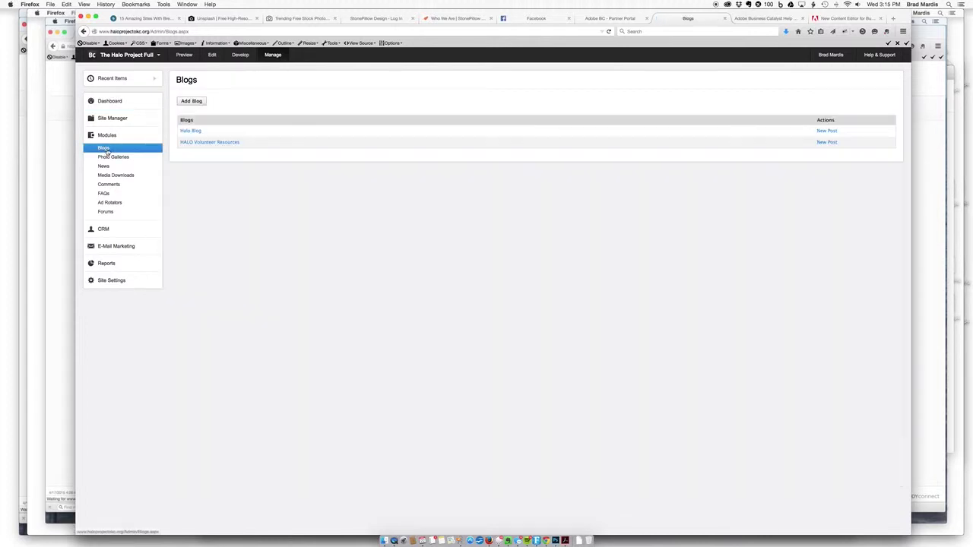
left_click(192, 131)
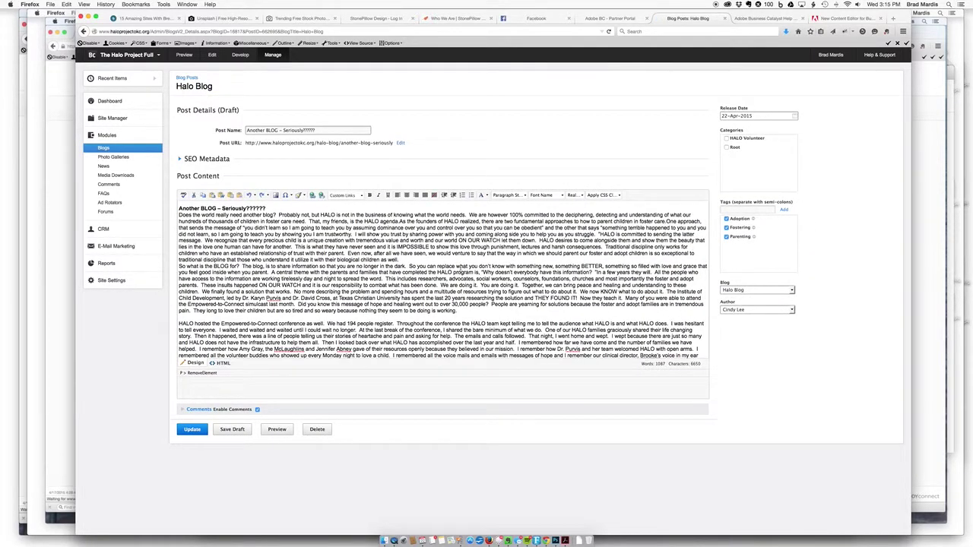
scroll(372, 268, "down", 5)
scroll(371, 264, "up", 5)
Step: Insert slide_360587_4036239_free.jpg from the site's root folder at the start of the post's first body paragraph
left_click(180, 215)
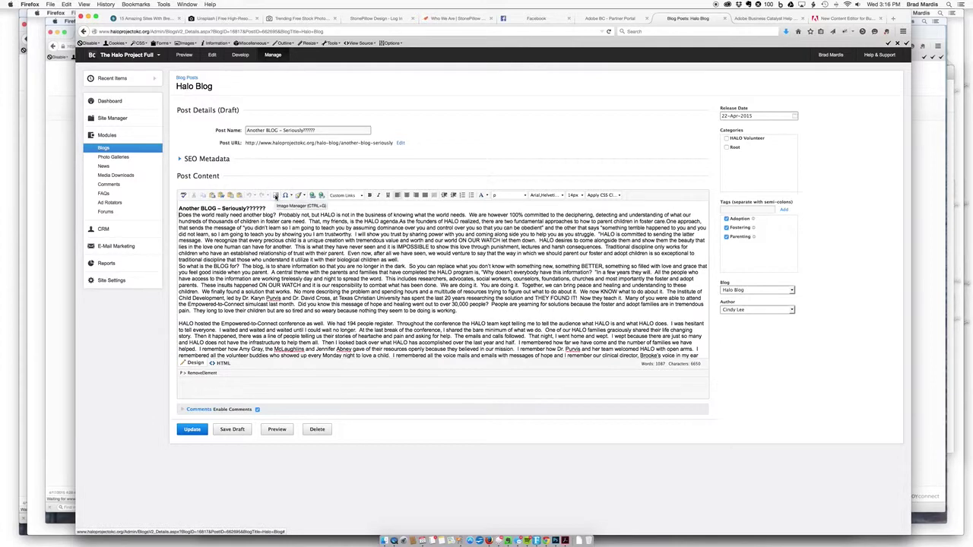
left_click(276, 196)
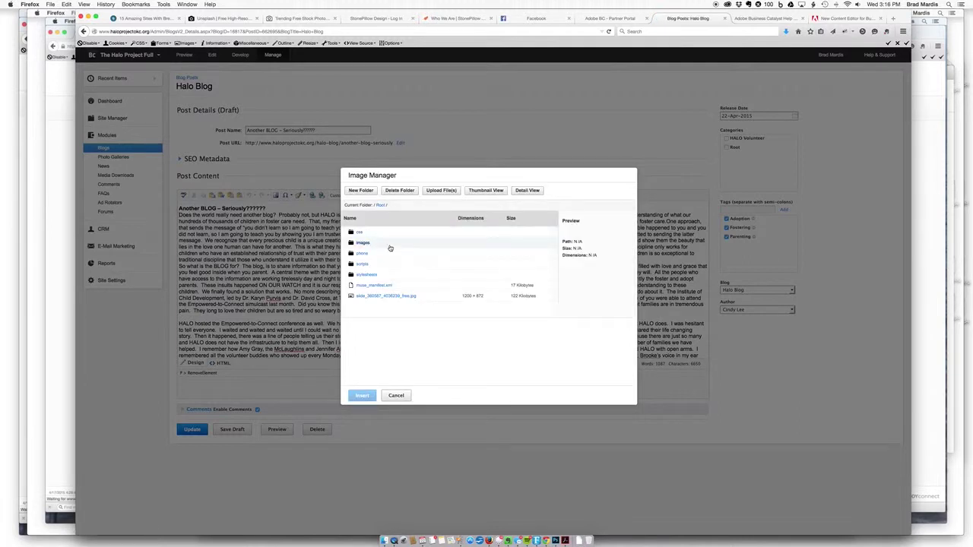
left_click(364, 244)
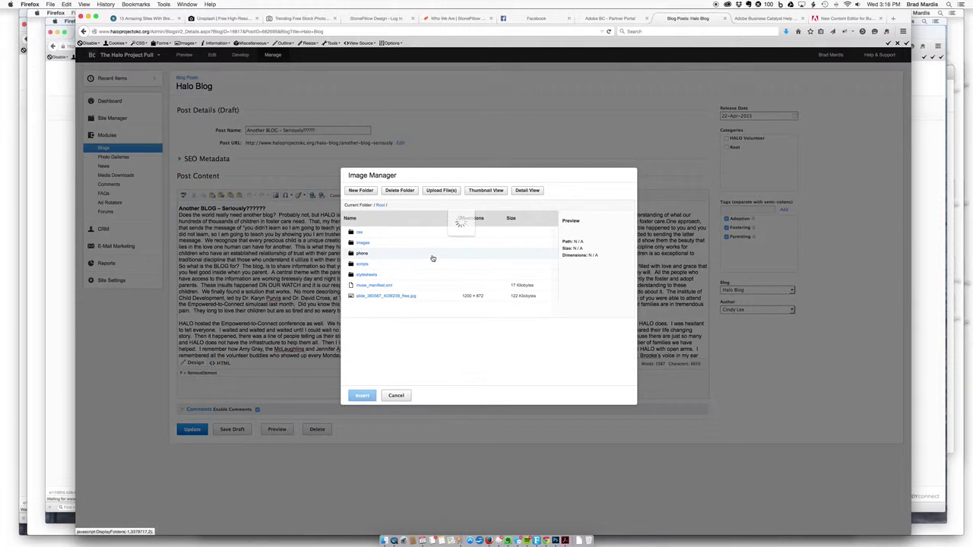
scroll(393, 311, "down", 3)
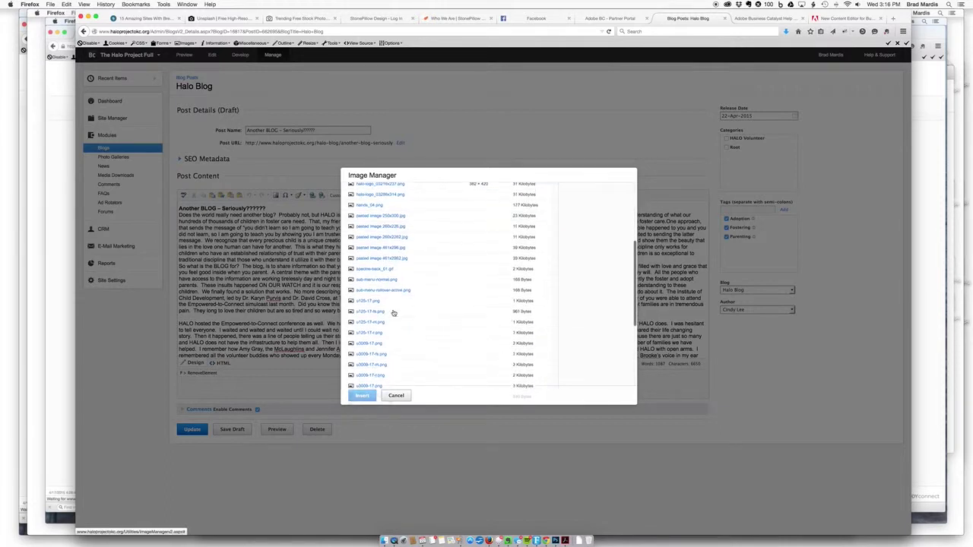
scroll(393, 313, "down", 1)
scroll(393, 312, "up", 5)
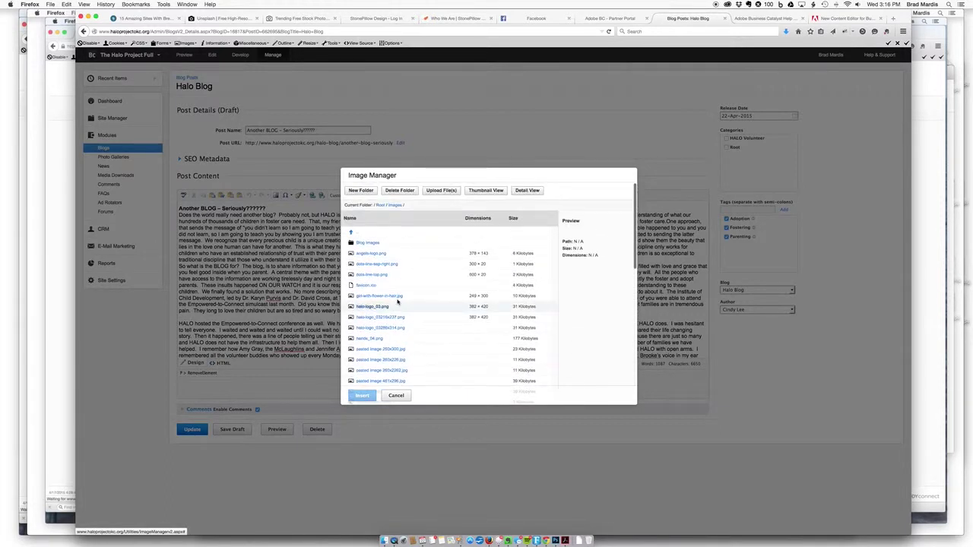
left_click(380, 206)
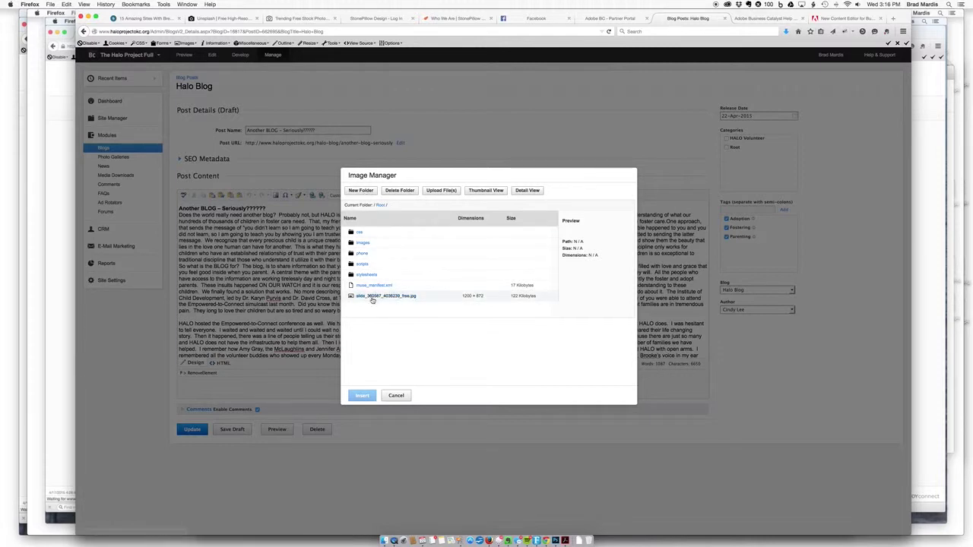
left_click(408, 297)
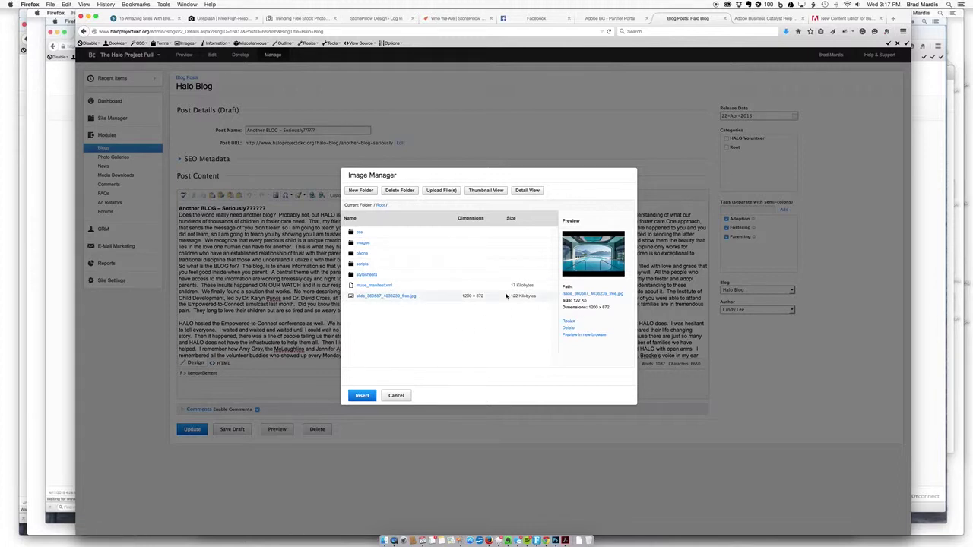
left_click(363, 396)
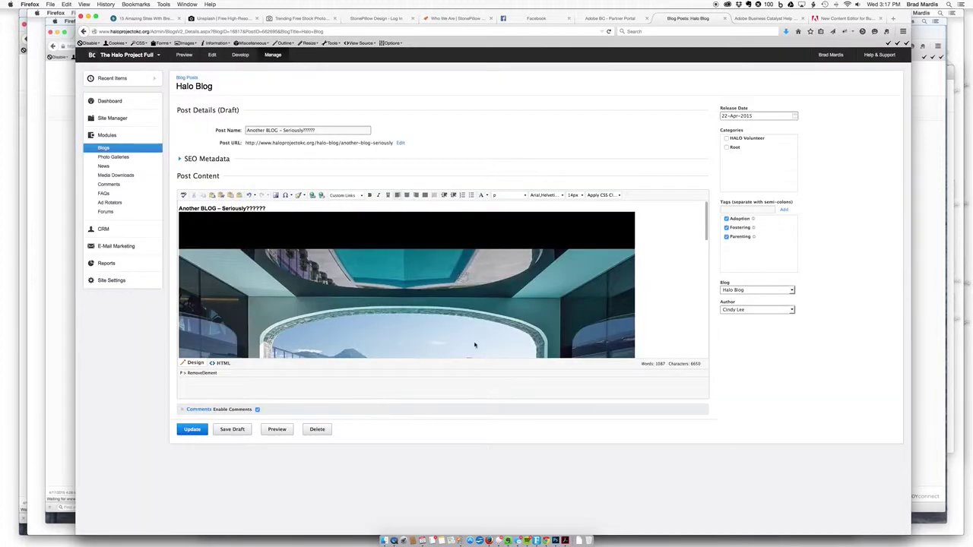
Step: Scale the inserted pool image down proportionally to about 542 × 393 px
scroll(377, 287, "down", 10)
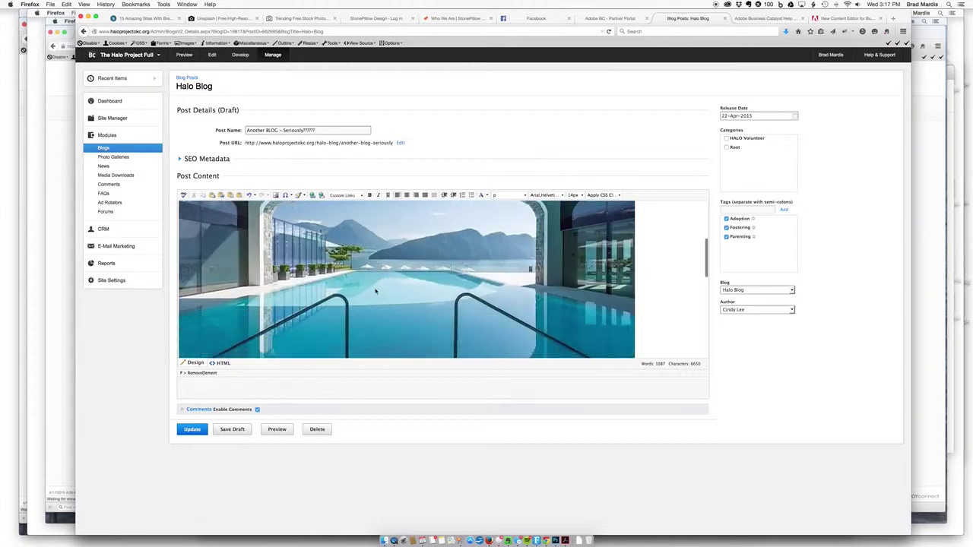
scroll(374, 292, "up", 5)
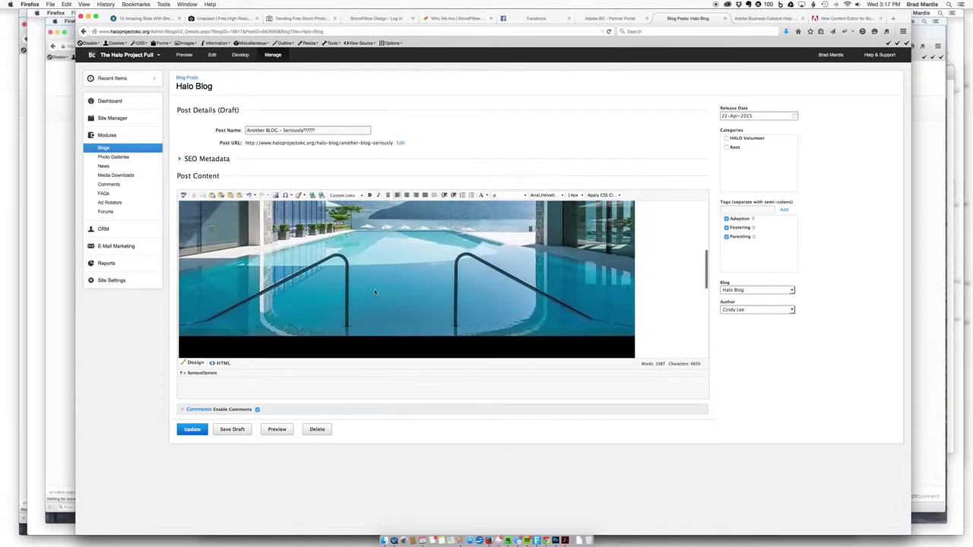
scroll(453, 294, "down", 8)
scroll(453, 297, "up", 3)
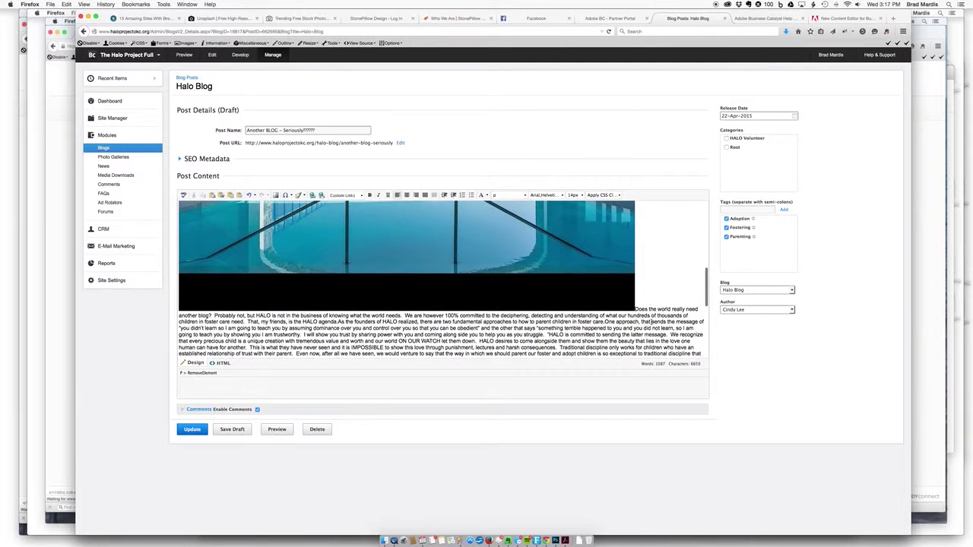
left_click(469, 248)
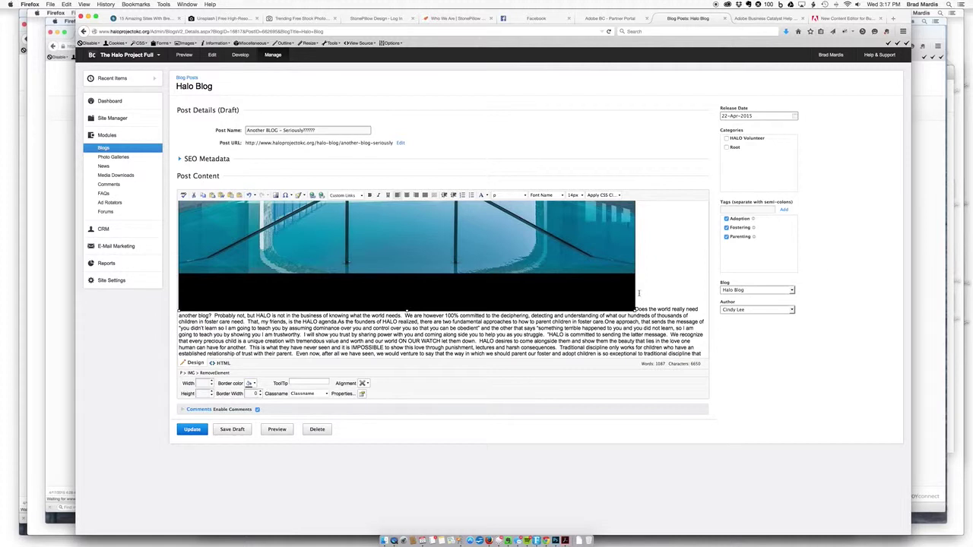
left_click_drag(635, 310, 417, 222)
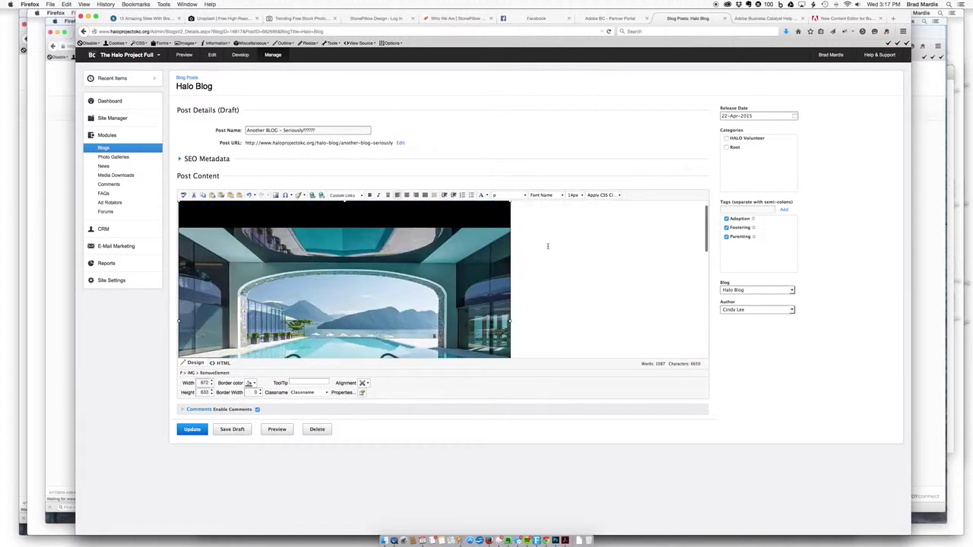
scroll(539, 263, "down", 5)
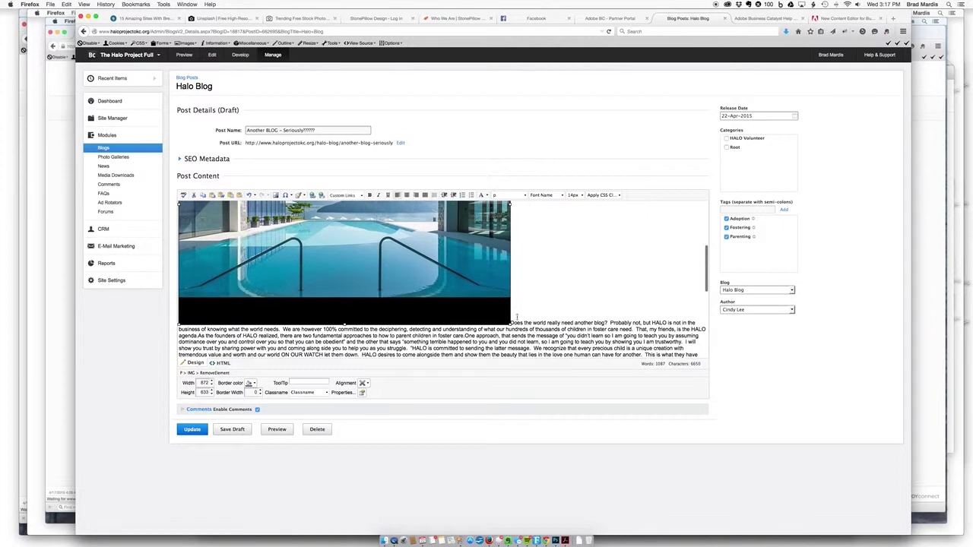
left_click_drag(511, 325, 376, 234)
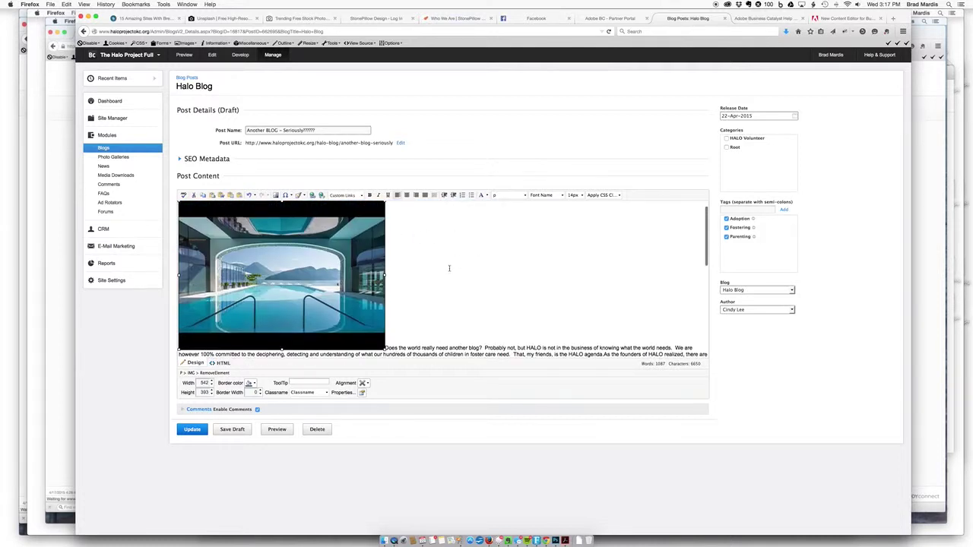
scroll(446, 296, "down", 1)
scroll(458, 305, "down", 2)
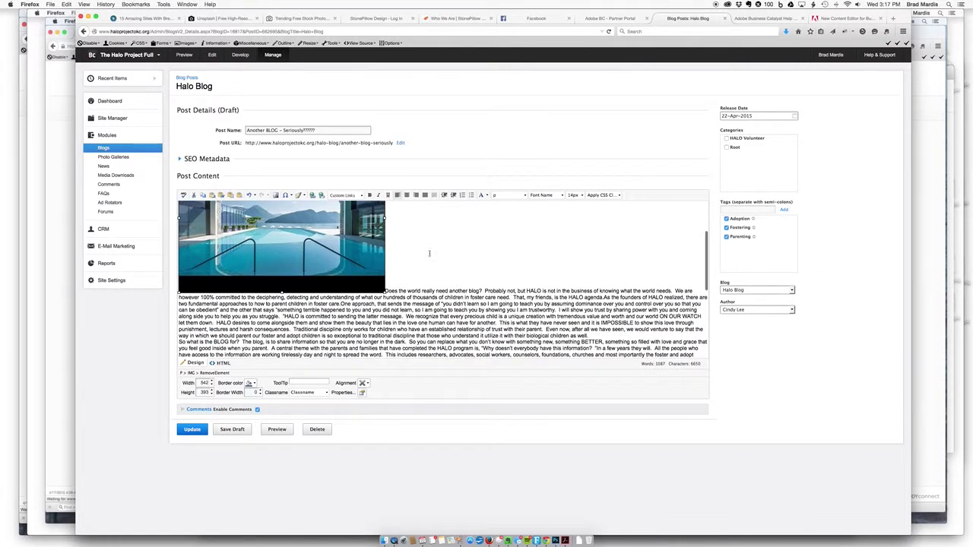
scroll(480, 262, "up", 4)
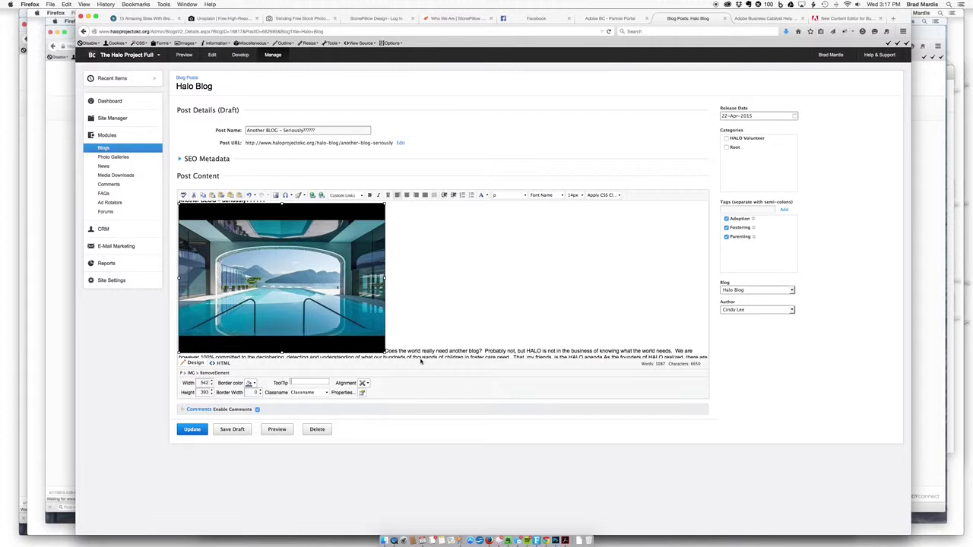
type("Pool")
left_click_drag(304, 381, 276, 383)
key("BackSpace")
Step: Align the pool image to the left so the post text wraps around it
left_click(365, 383)
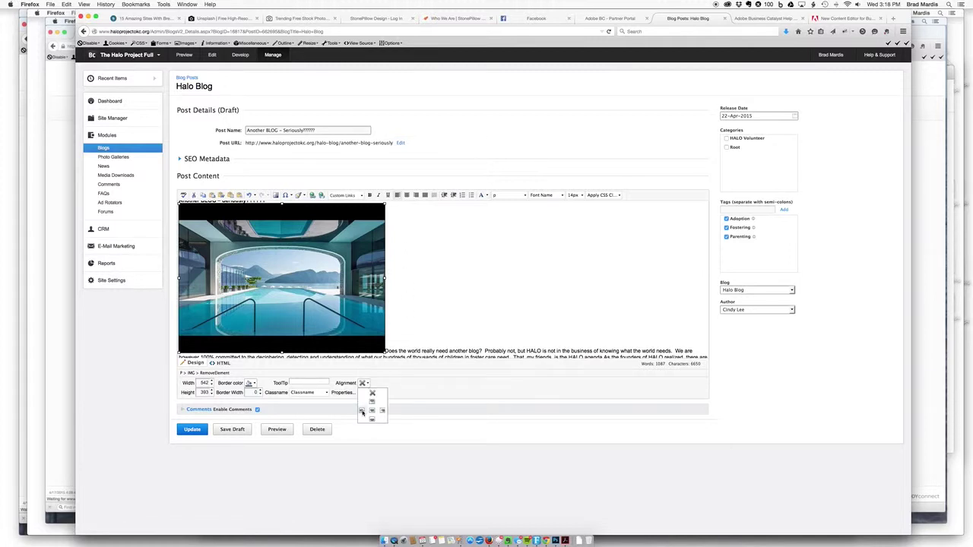
left_click(362, 413)
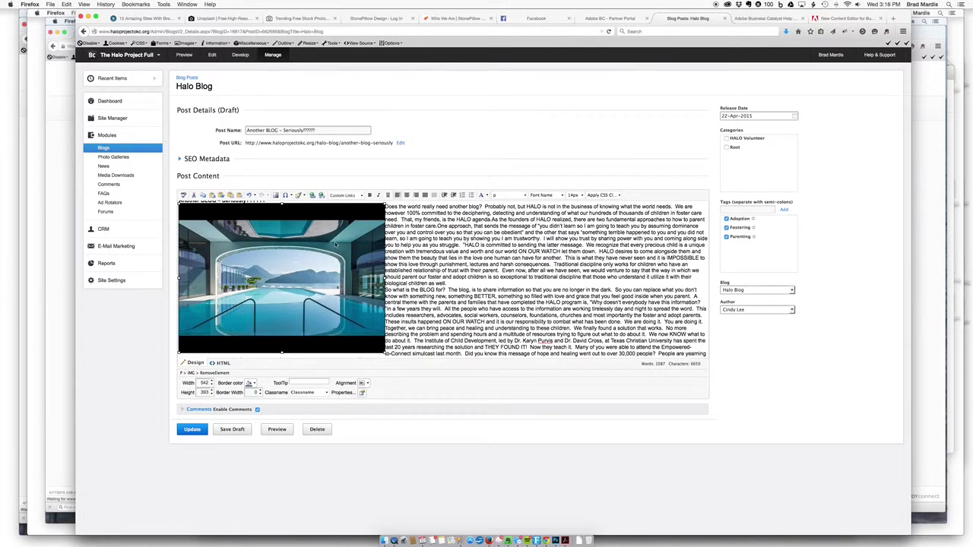
left_click(364, 384)
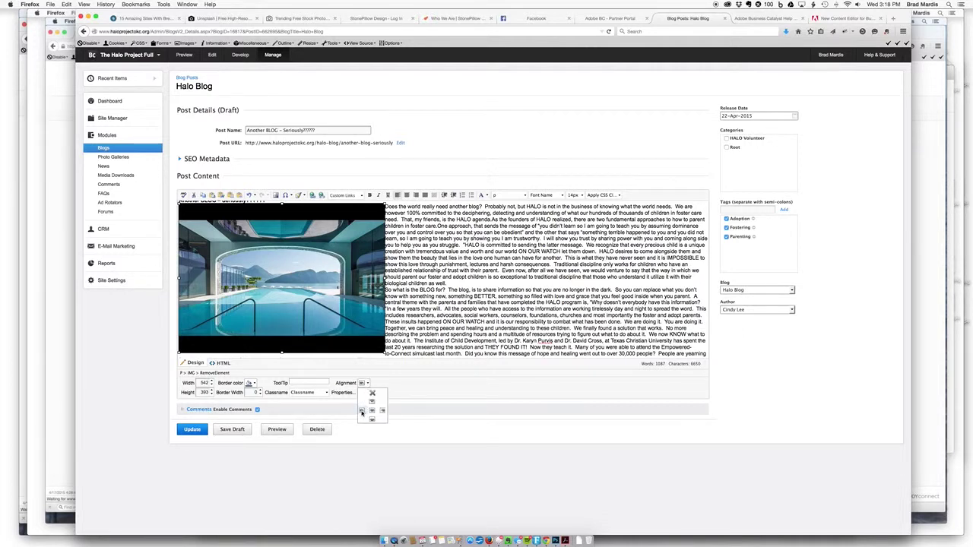
left_click(405, 387)
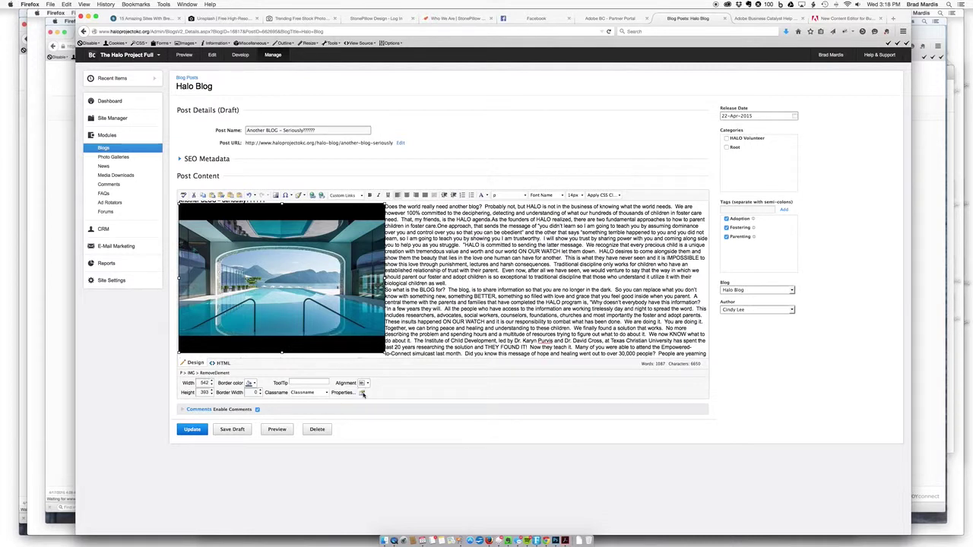
Step: Set the pool image's top, right and bottom margins to 10 px in its properties
left_click(363, 392)
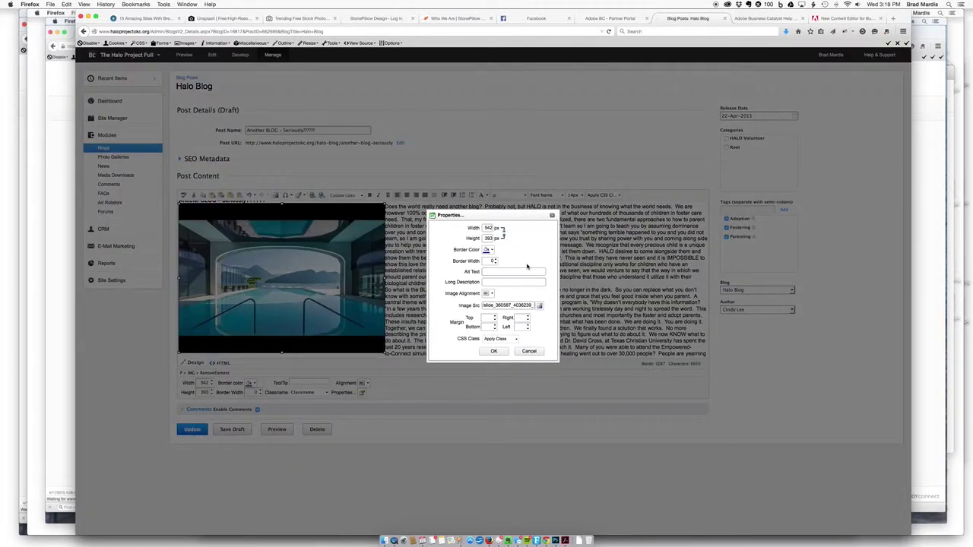
left_click(485, 262)
left_click(487, 318)
left_click(487, 326)
left_click(493, 318)
left_click(491, 327)
type("10")
left_click(495, 351)
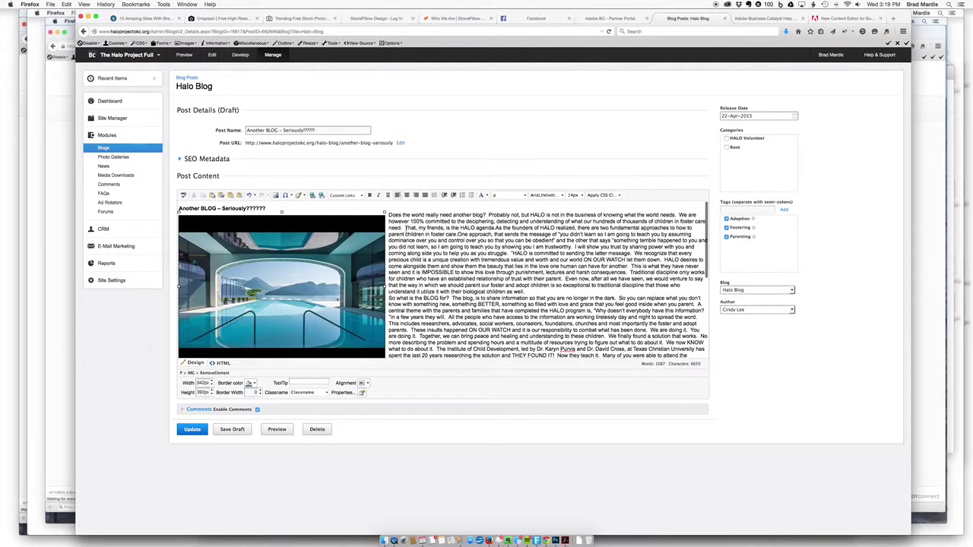
scroll(405, 228, "down", 5)
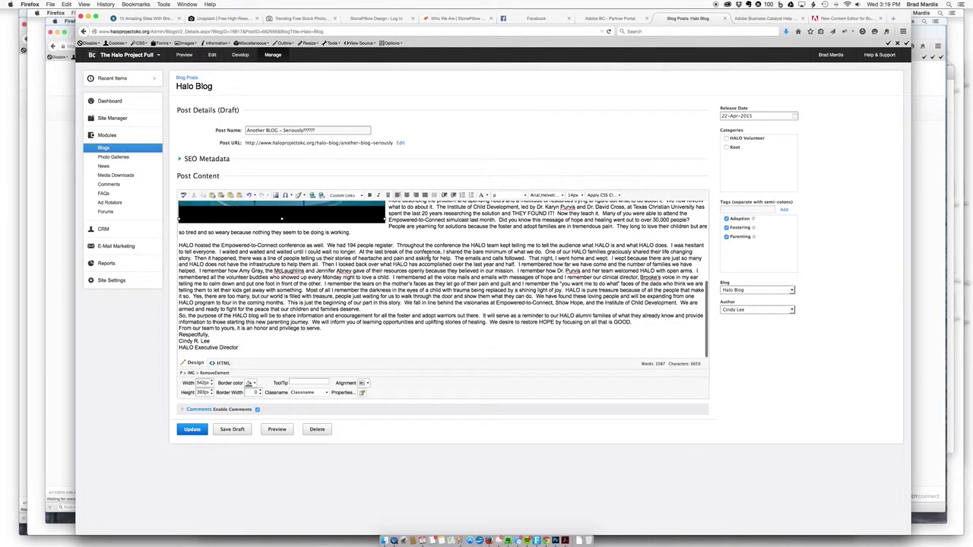